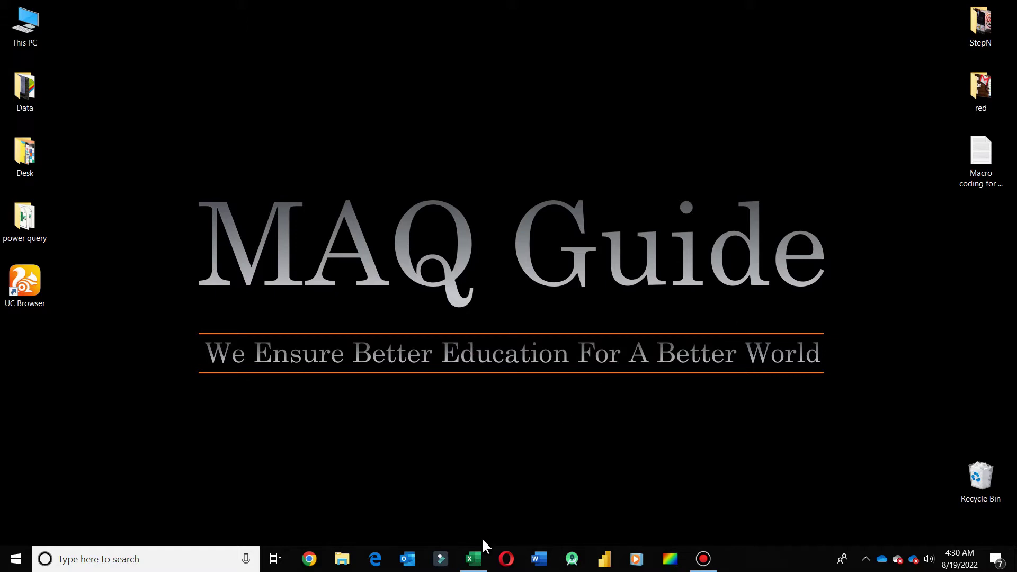
# Restore the Protect all tab sheet Macro.xlsx workbook from the taskbar.
pyautogui.click(473, 557)
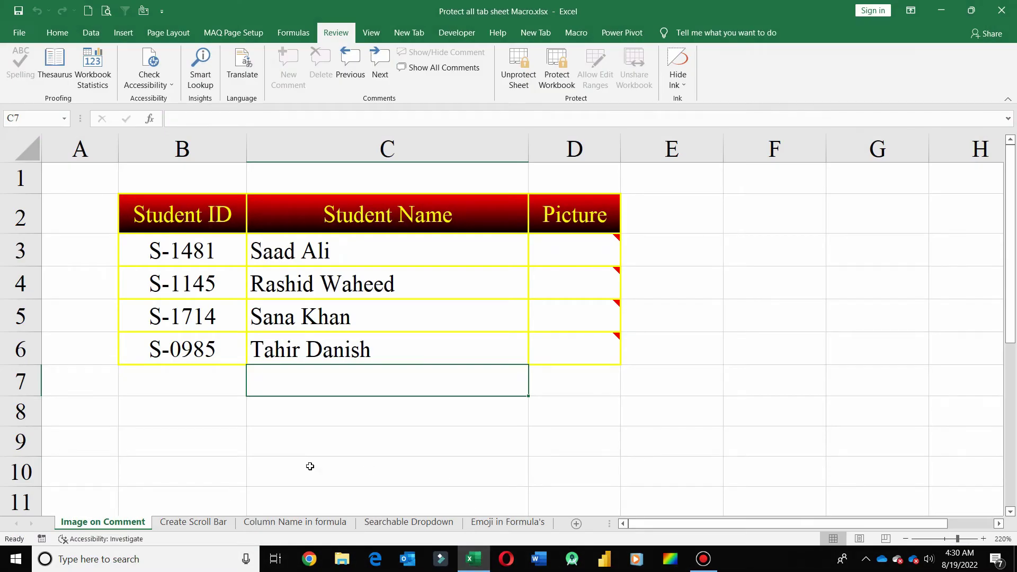
# Browse the sheets and confirm the Create Scroll Bar sheet blocks edits with a protection warning.
pyautogui.click(207, 522)
pyautogui.hotkey('ctrl', 'pagedown')
pyautogui.click(94, 523)
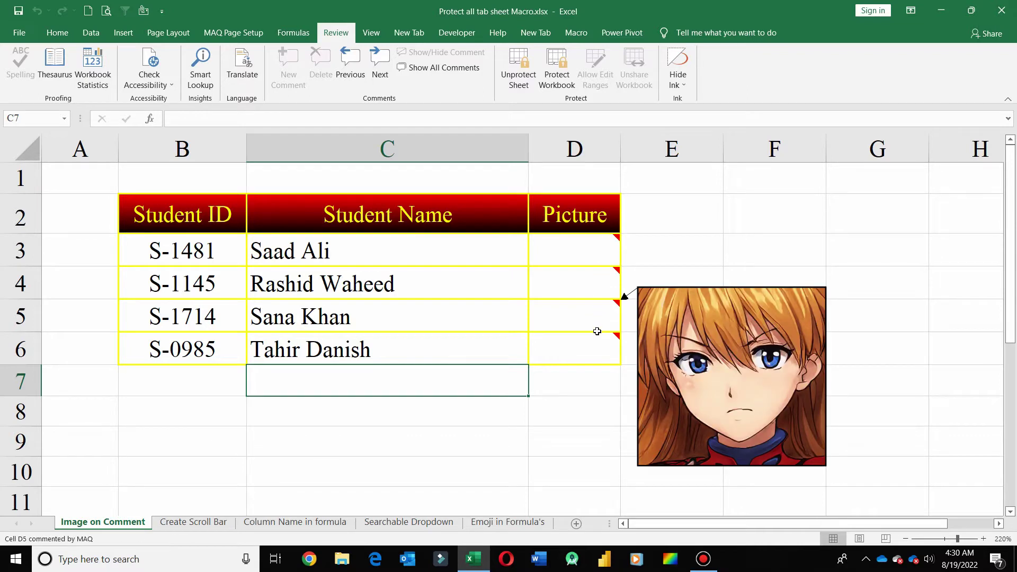
pyautogui.click(193, 522)
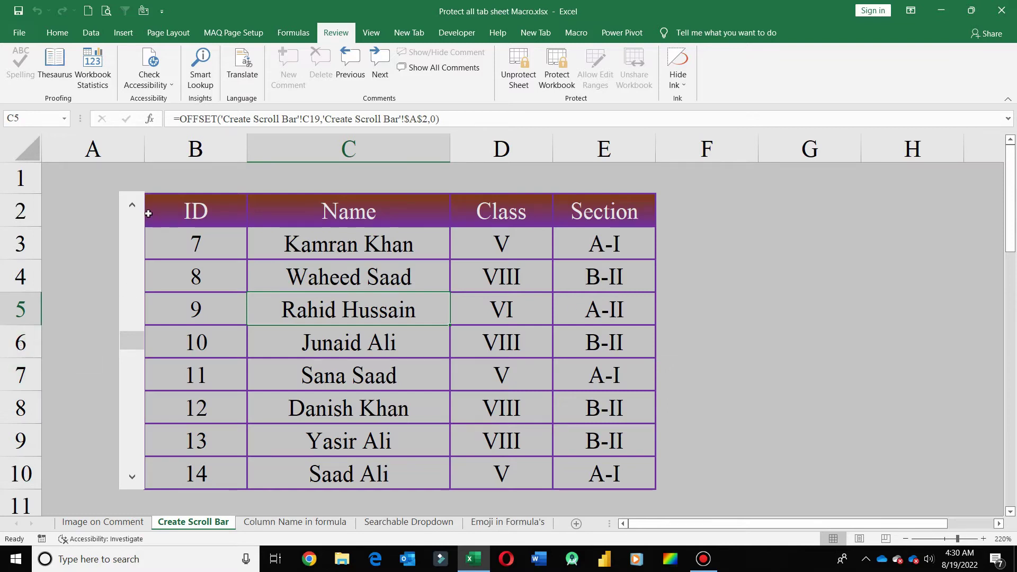
pyautogui.click(132, 204)
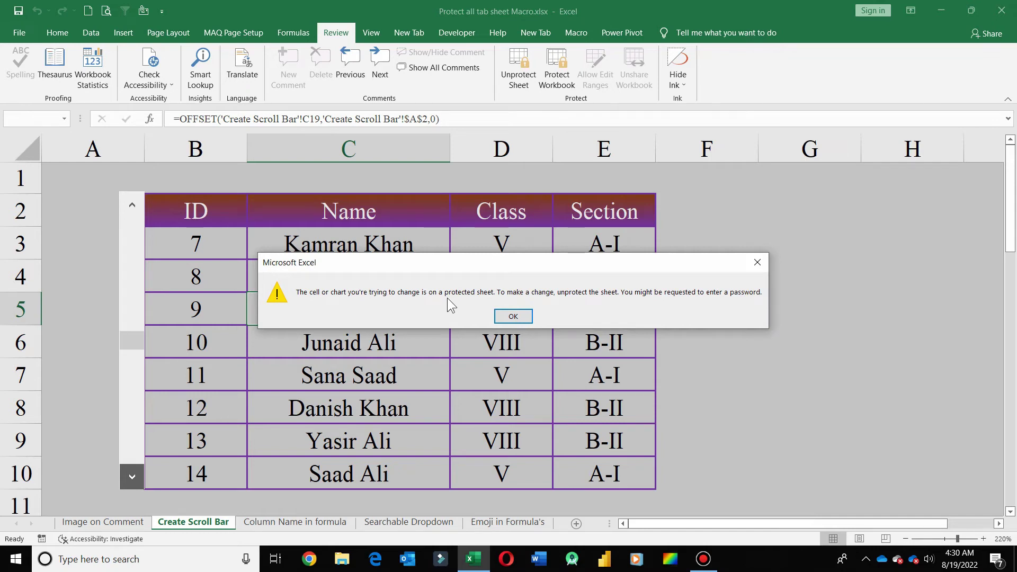
pyautogui.click(519, 316)
# Inspect C2's Amount and D2's Total Amount formula on Column Name in formula, then open Searchable Dropdown.
pyautogui.click(290, 524)
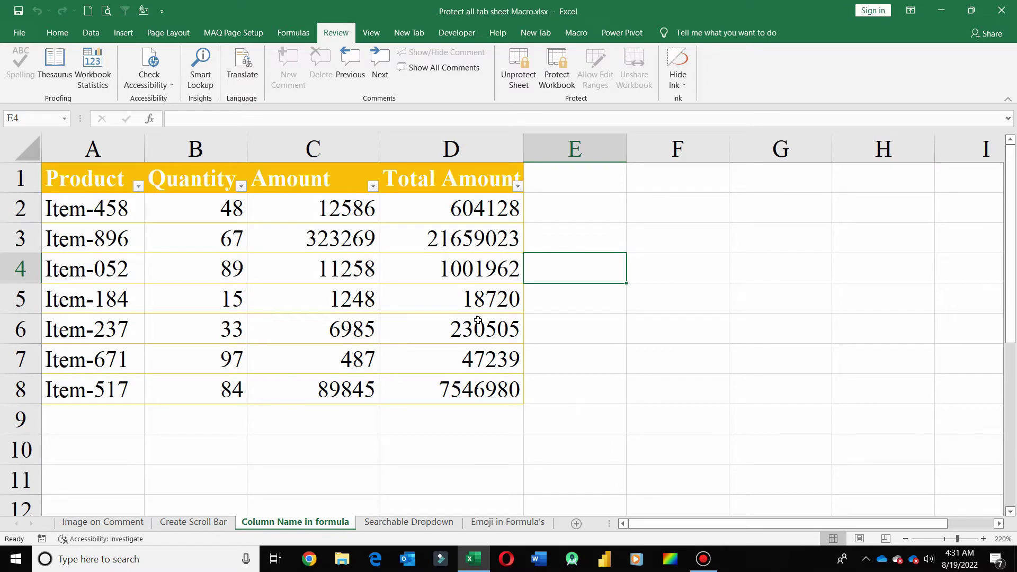
pyautogui.click(257, 209)
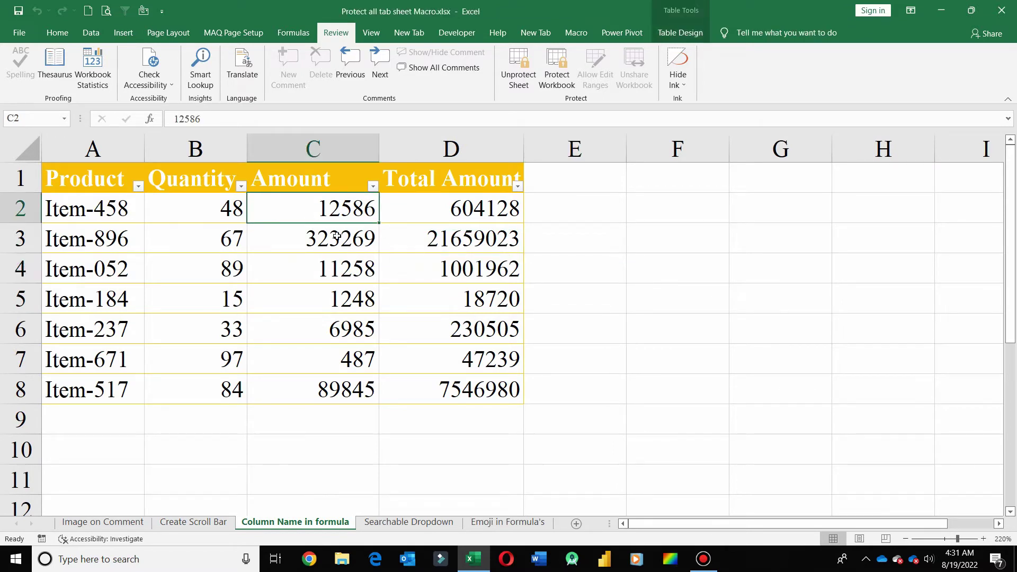
pyautogui.click(439, 207)
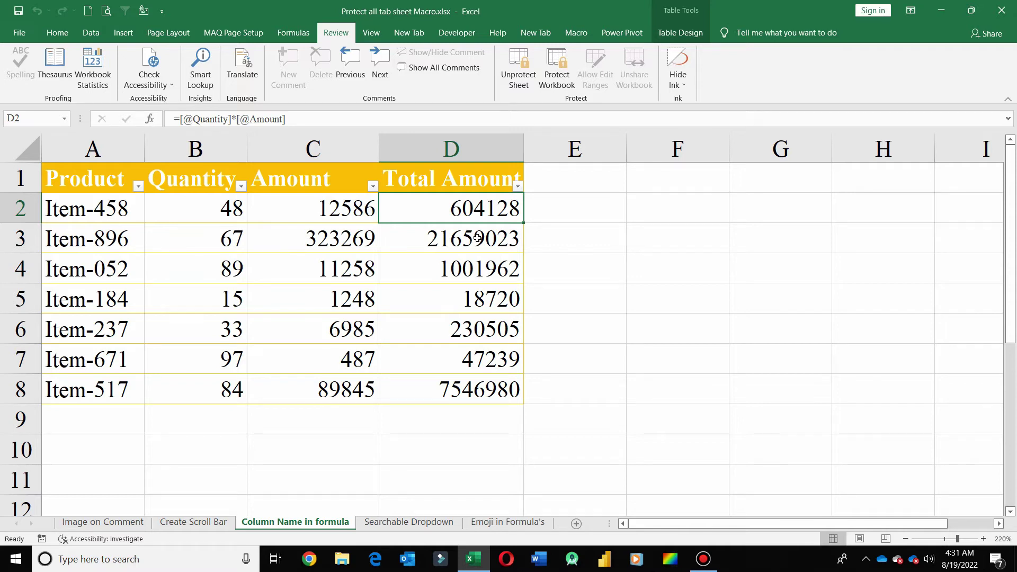
pyautogui.click(431, 522)
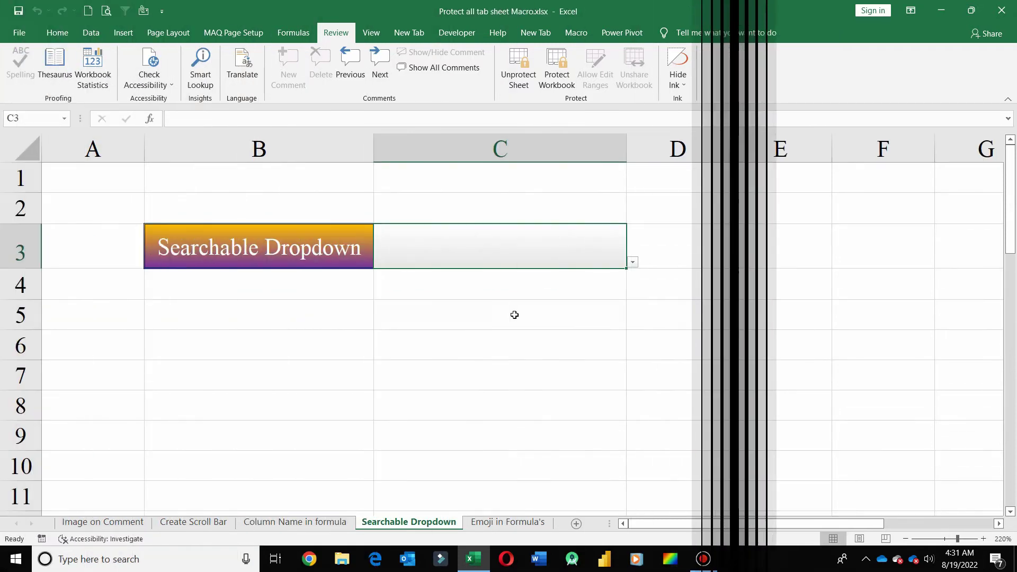
# Confirm the C3 dropdown on Searchable Dropdown is blocked by sheet protection.
pyautogui.click(632, 262)
pyautogui.click(577, 332)
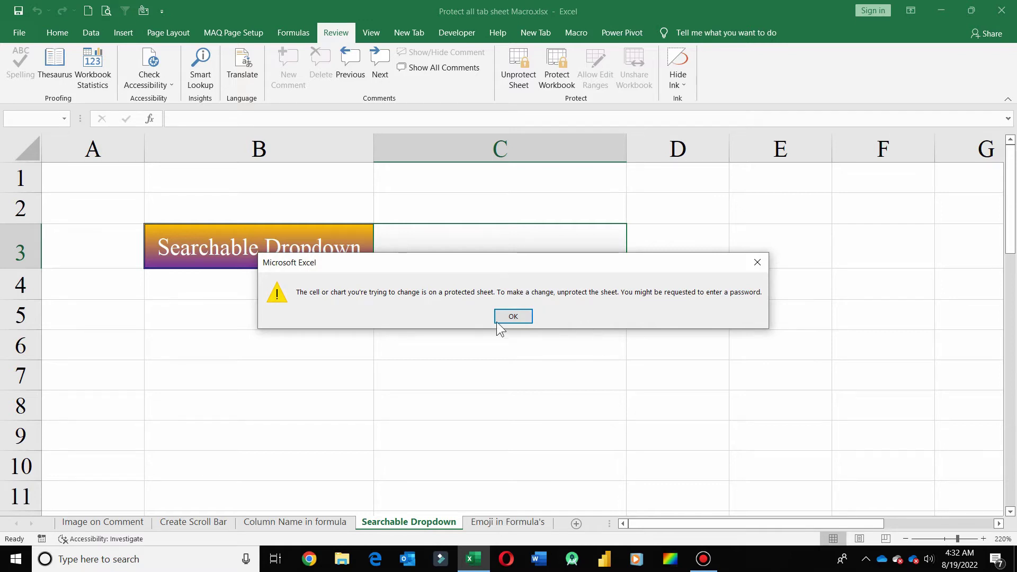
pyautogui.click(513, 316)
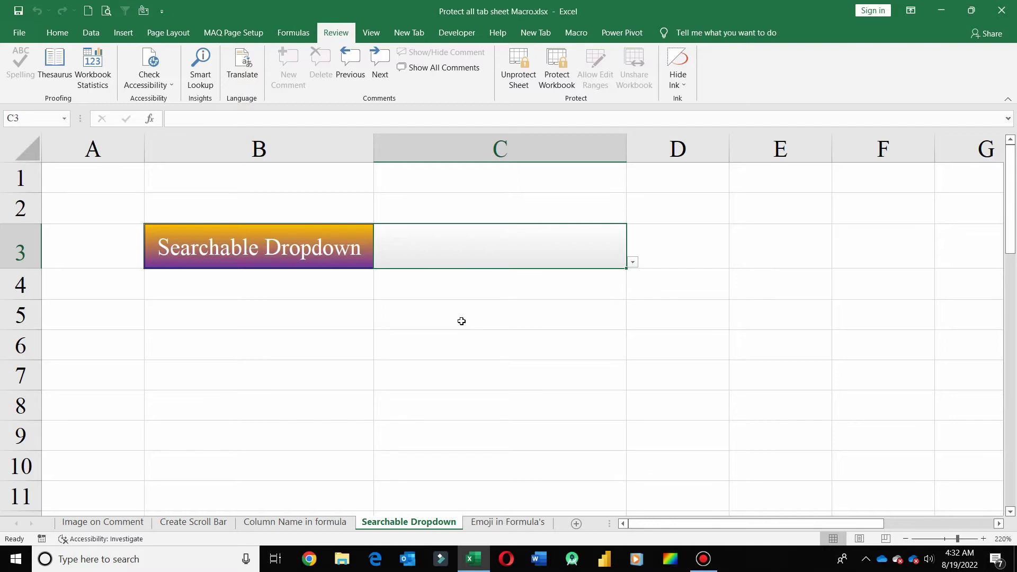
# On Emoji in Formula's, inspect B4 and D4, and confirm deleting B4 is refused.
pyautogui.click(508, 523)
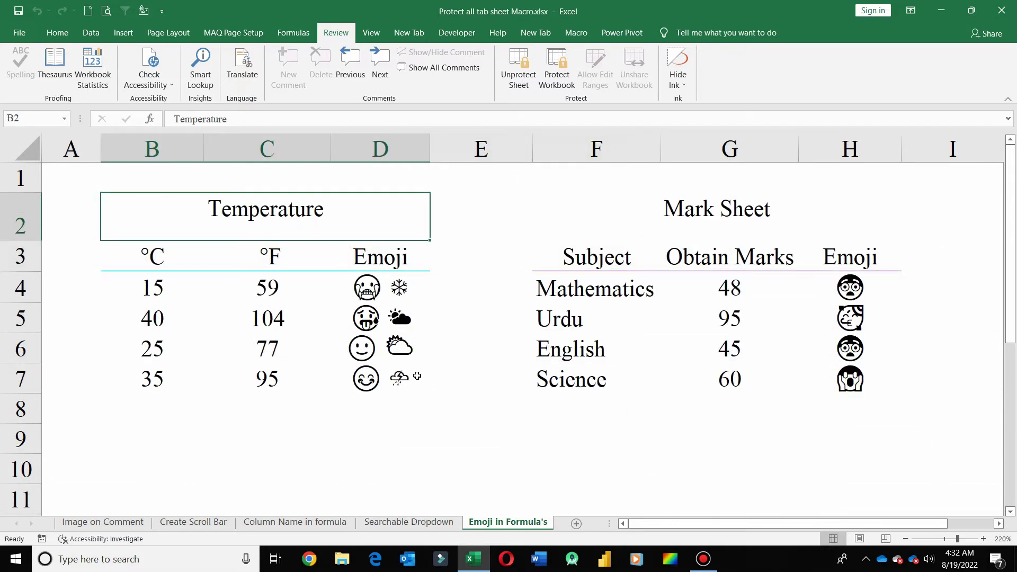
pyautogui.click(145, 297)
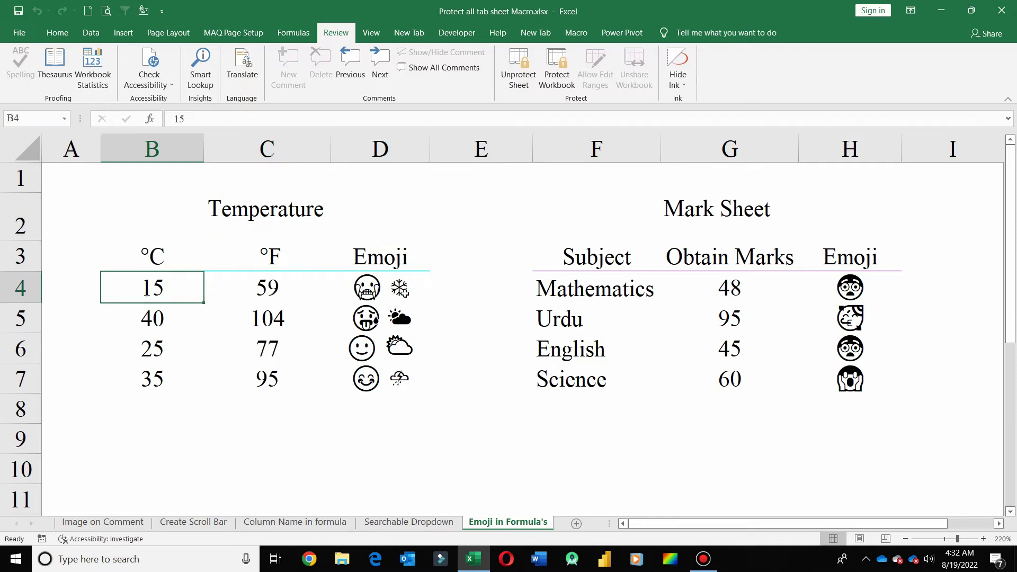
pyautogui.click(398, 288)
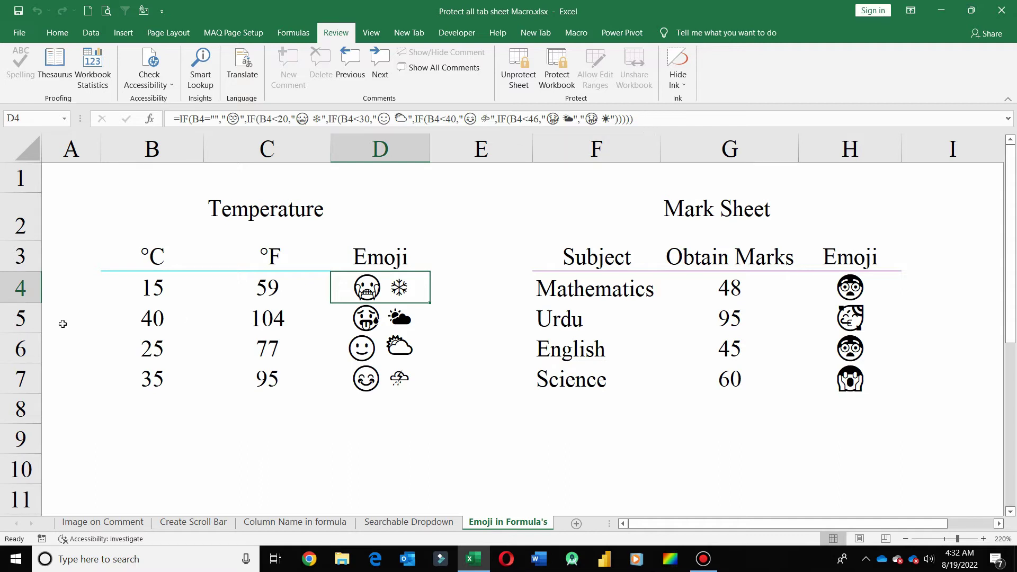
pyautogui.click(146, 291)
pyautogui.press('Delete')
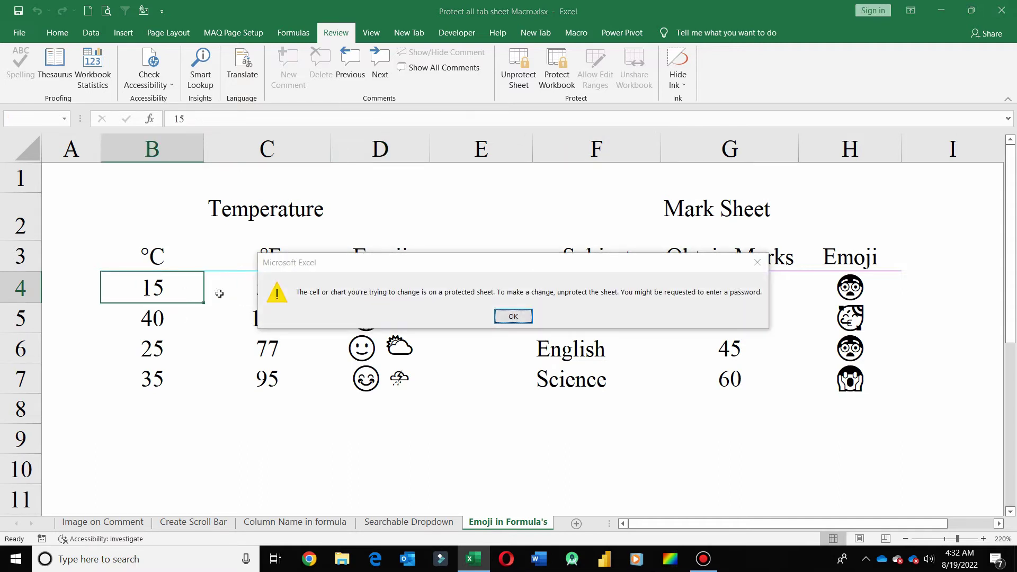
pyautogui.press('Return')
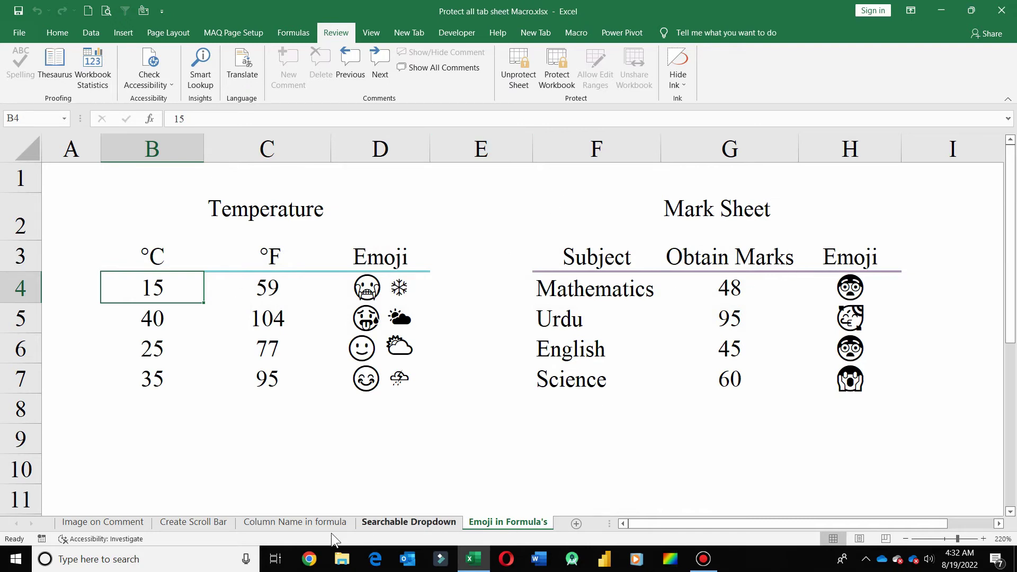
# Step back and forth through the sheet tabs, ending on Image on Comment.
pyautogui.click(109, 524)
pyautogui.click(183, 523)
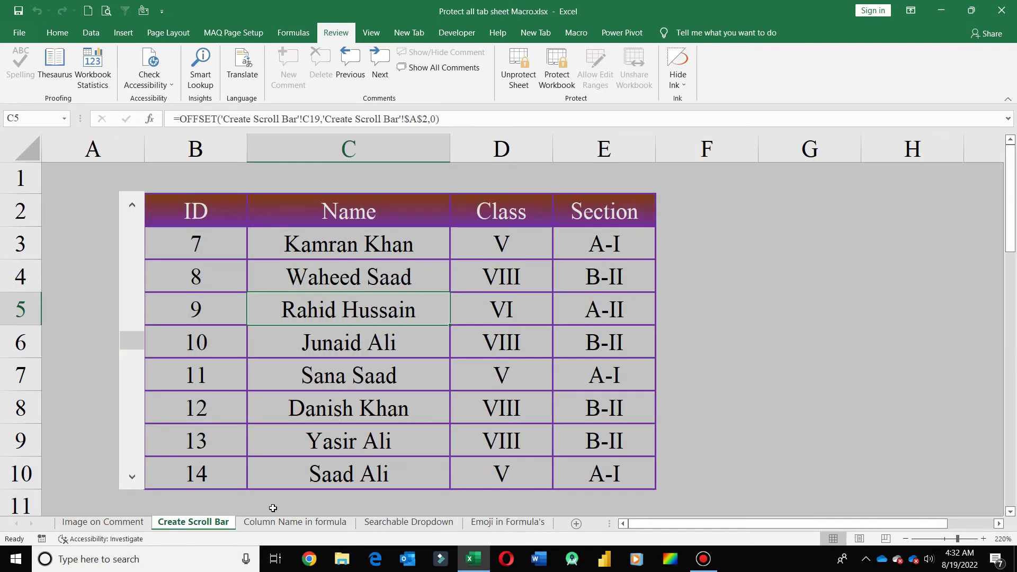
pyautogui.click(291, 523)
pyautogui.click(440, 523)
pyautogui.click(501, 524)
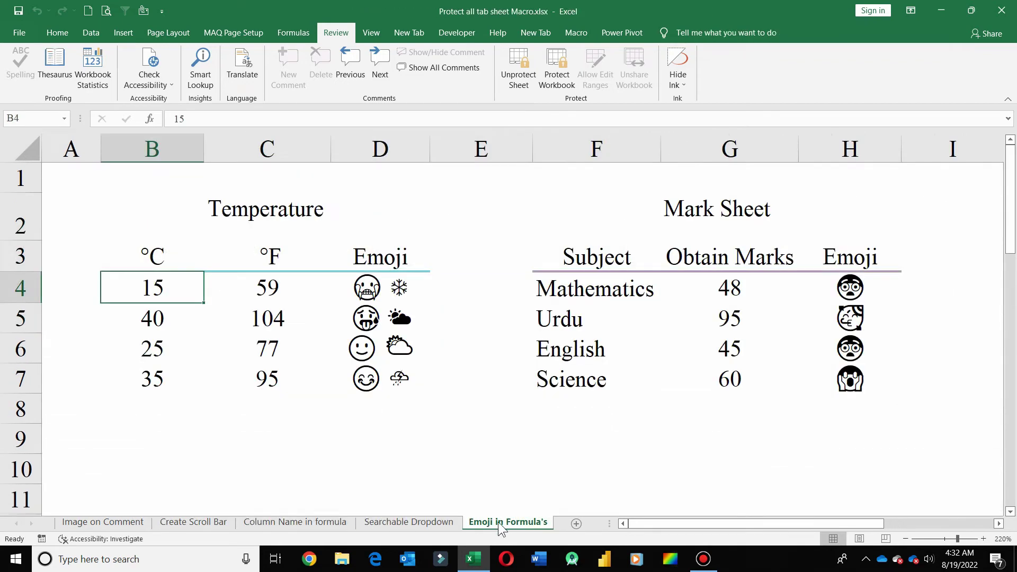
pyautogui.click(102, 523)
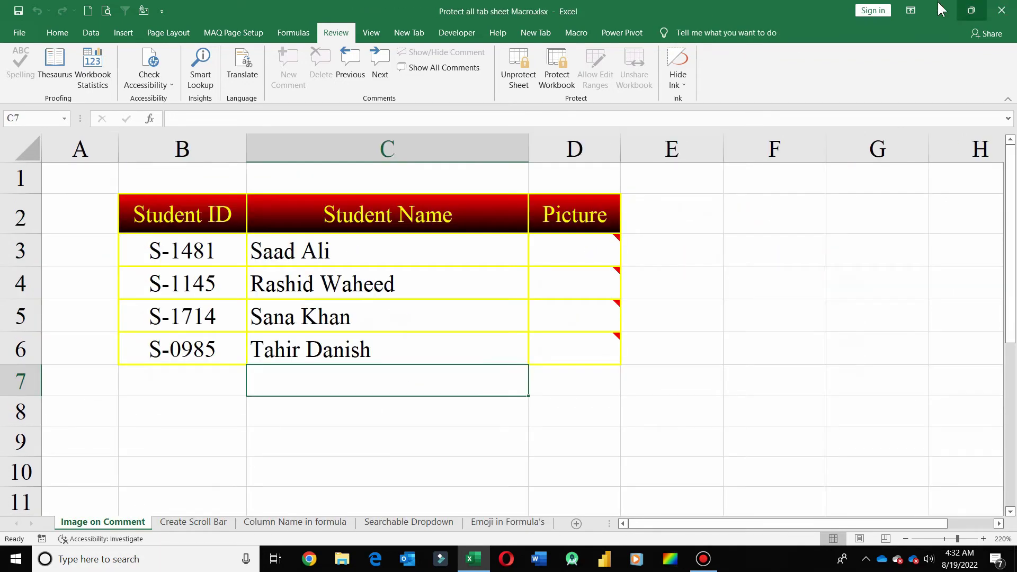
# Open the macro coding text file in Notepad, select all its code, and return to Excel.
pyautogui.click(940, 9)
pyautogui.doubleClick(974, 154)
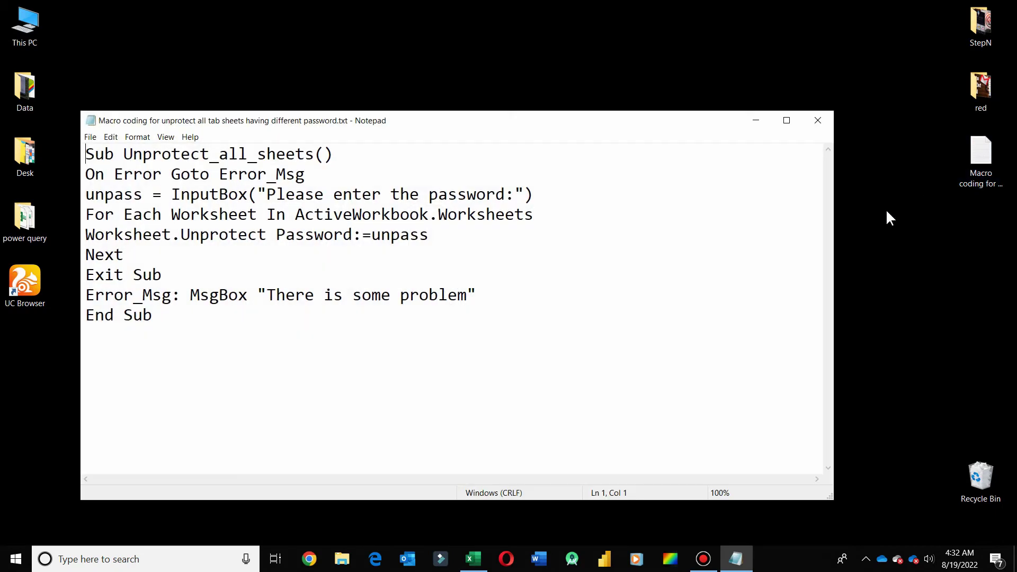
pyautogui.moveTo(193, 339); pyautogui.dragTo(53, 142)
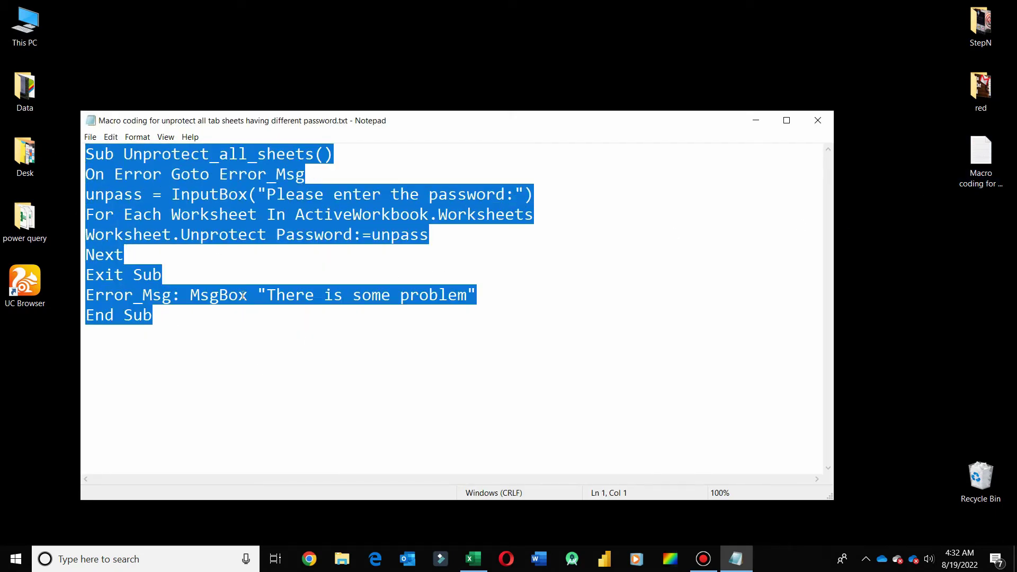
pyautogui.click(480, 551)
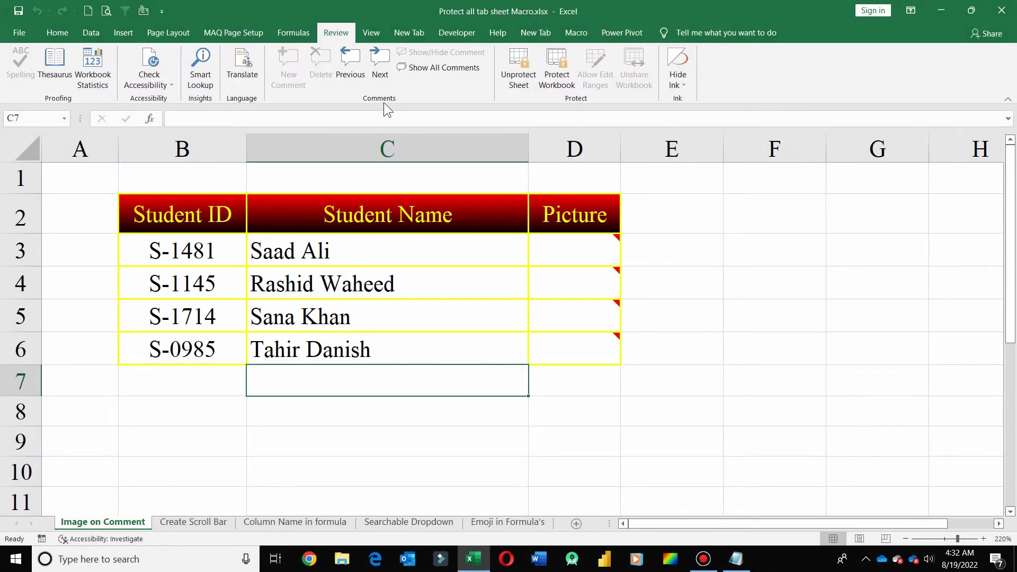
# Open the Visual Basic editor from the Developer tab.
pyautogui.click(453, 34)
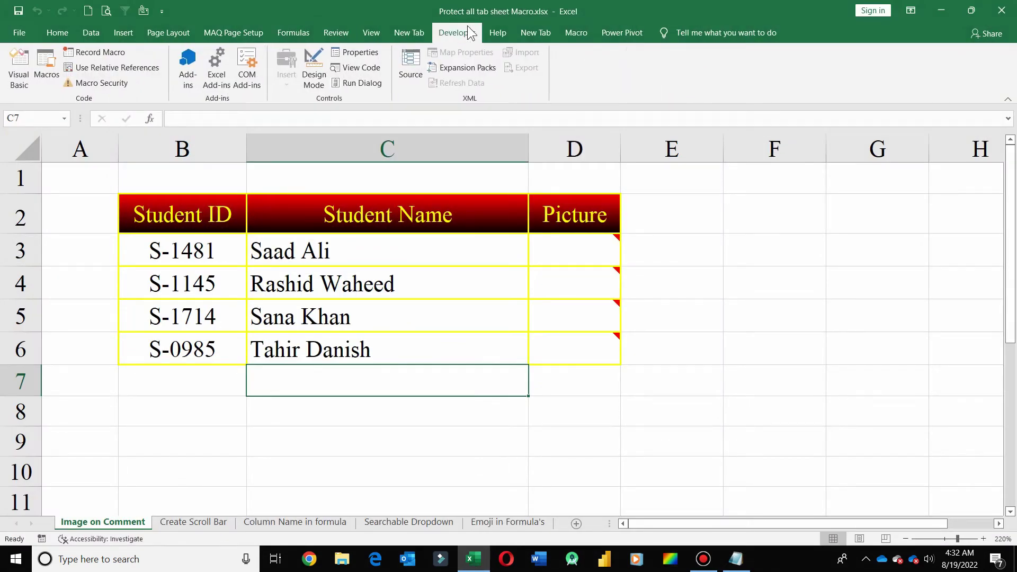
pyautogui.rightClick(586, 62)
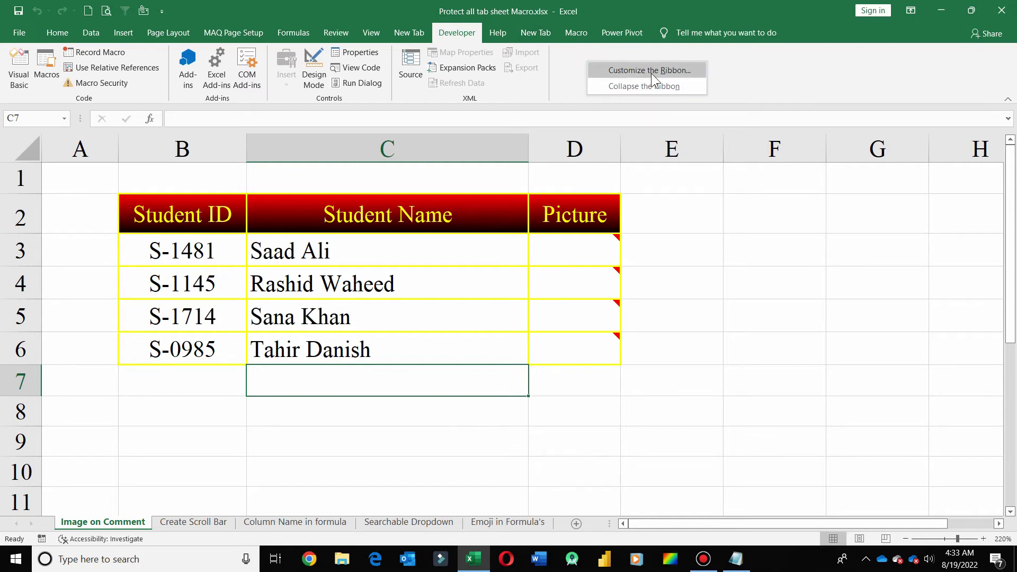
pyautogui.click(577, 59)
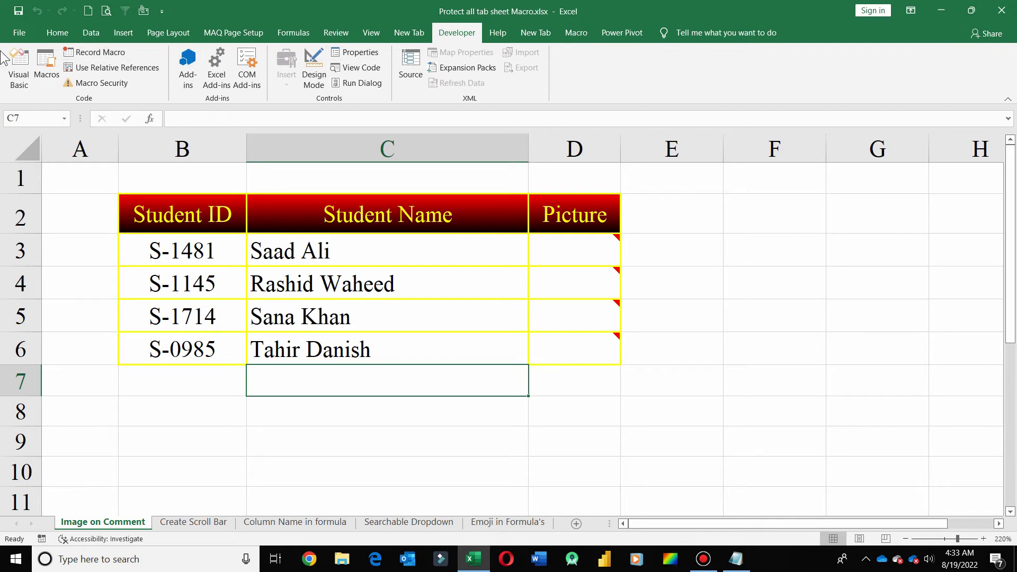
pyautogui.click(16, 77)
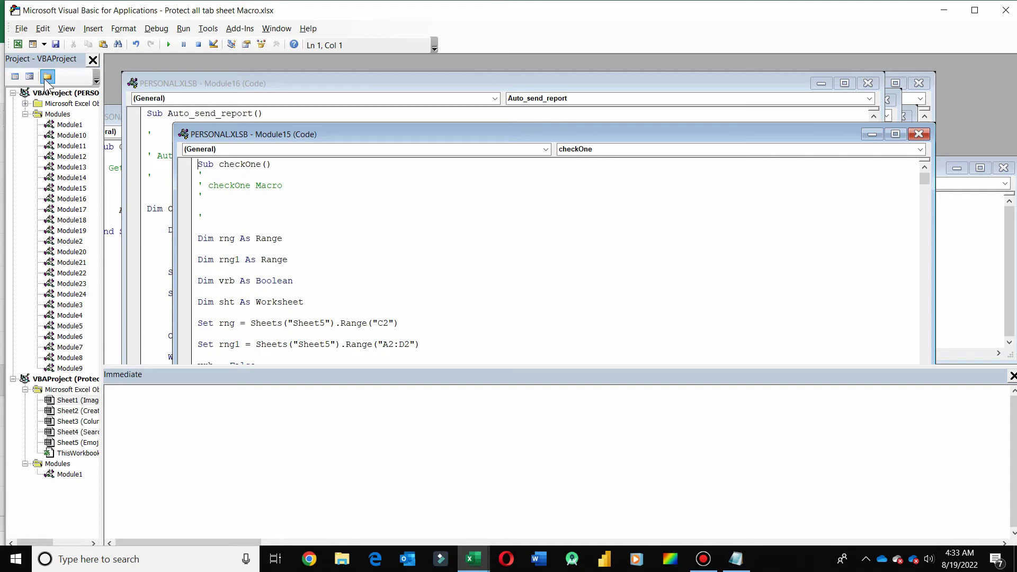
# Insert a new module, paste the Unprotect_all_sheets code into it, and run it.
pyautogui.click(100, 28)
pyautogui.click(118, 71)
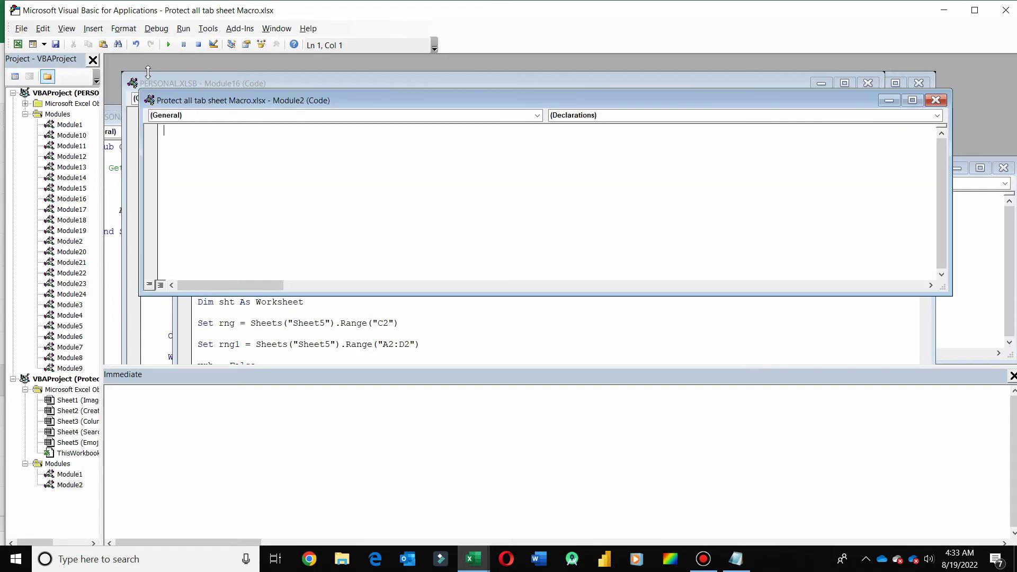
pyautogui.write('Sub Unprotect_all_sheets() On Error GoTo Error_Msg unpass = InputBox("Please enter the password:") For Each Worksheet In ActiveWorkbook.Worksheets Worksheet.Unprotect Password:=unpass Next Exit Sub Error_Msg: MsgBox "There is some problem" End Sub')
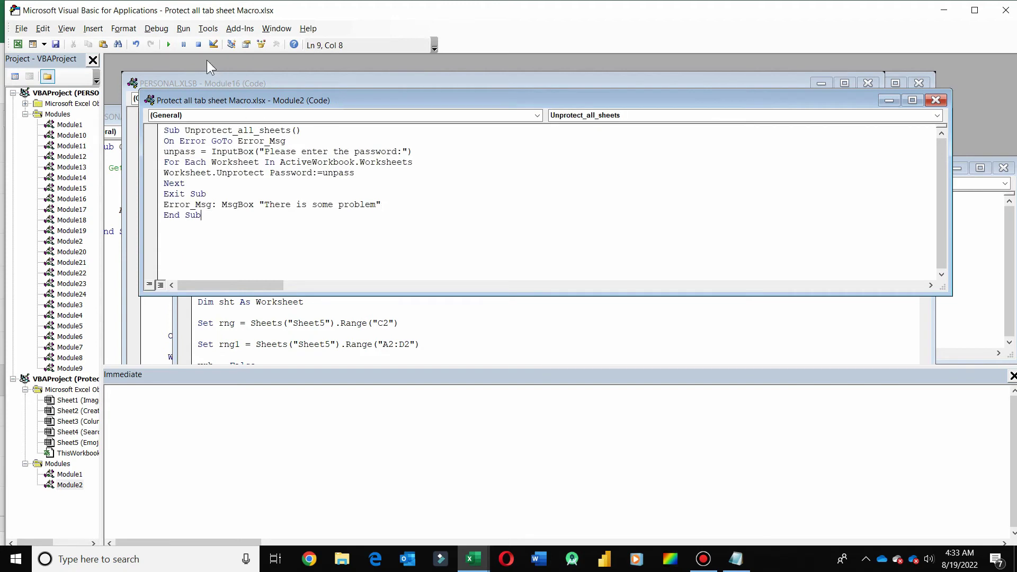
pyautogui.click(166, 44)
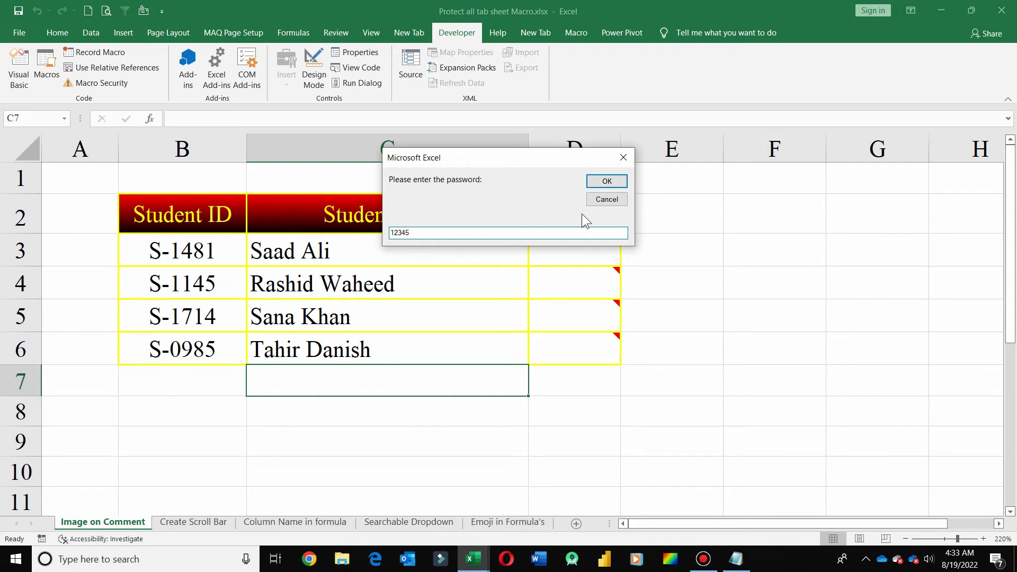
# After the first password fails, rerun the macro with the correct password and close the VBA editor.
pyautogui.click(605, 181)
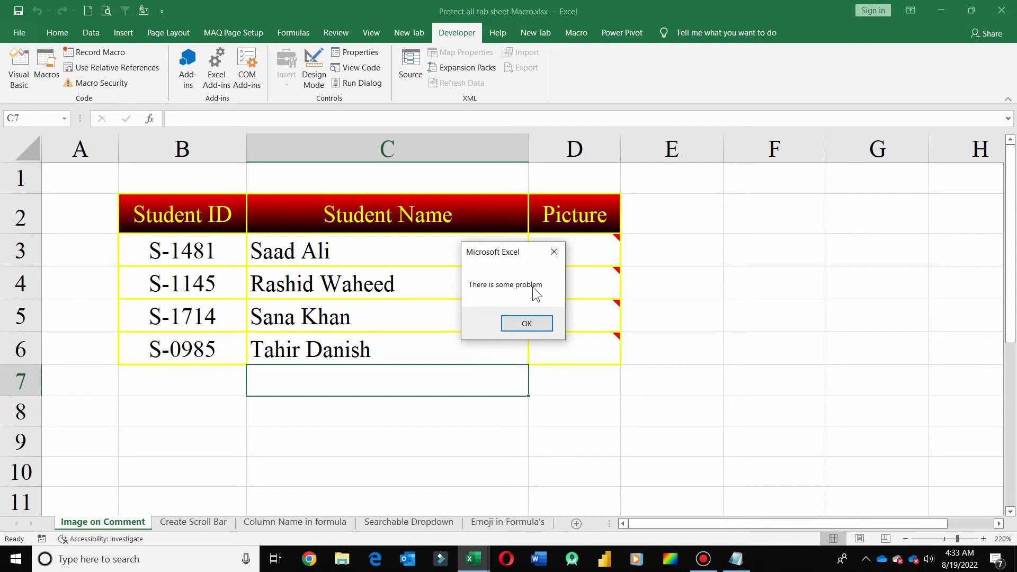
pyautogui.click(546, 324)
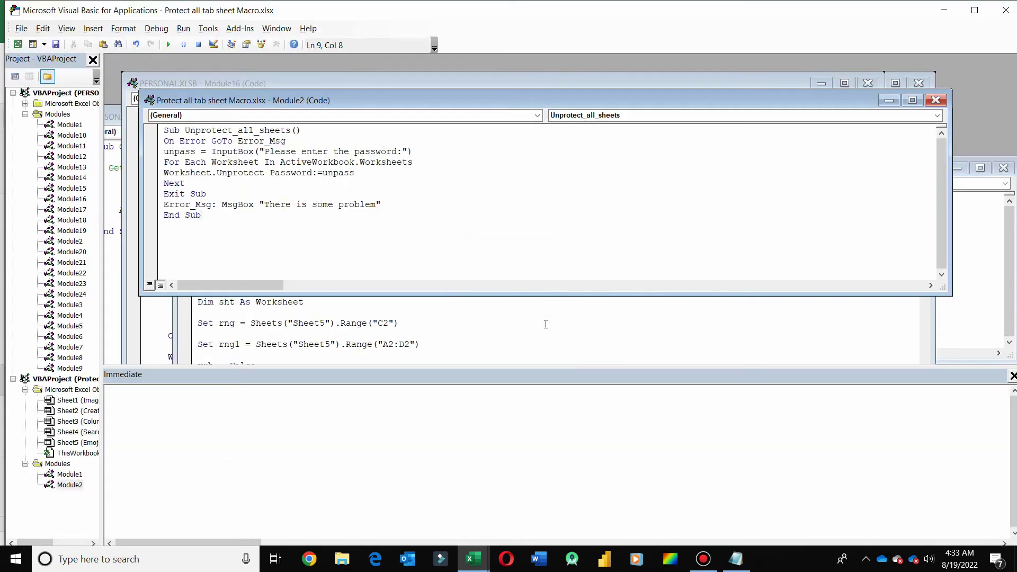
pyautogui.click(168, 46)
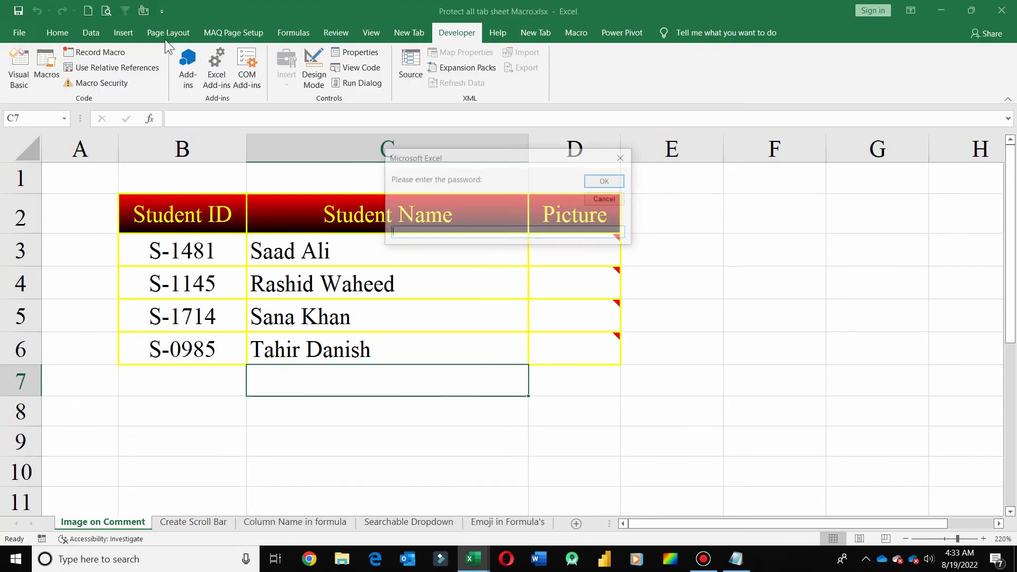
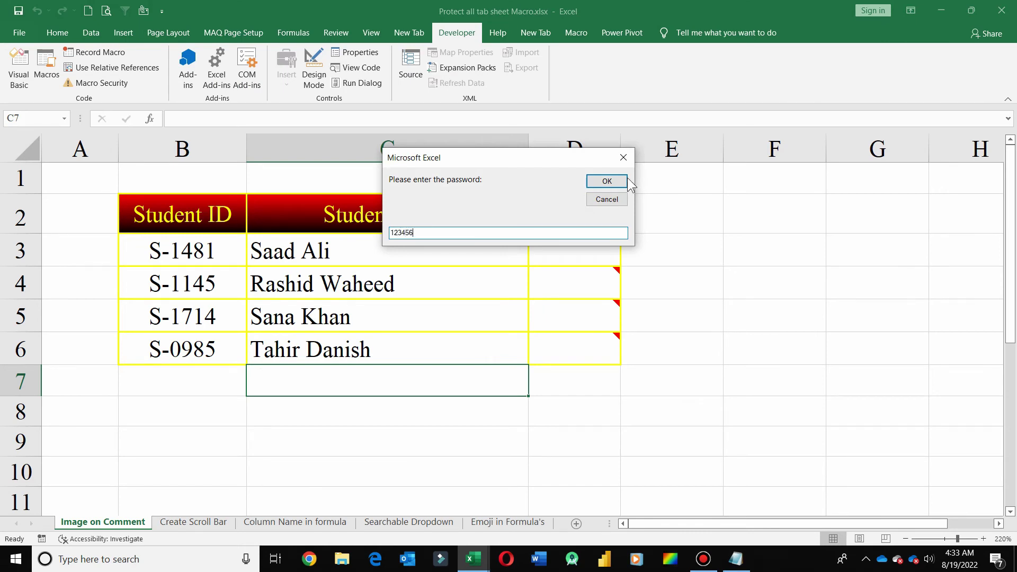
pyautogui.click(606, 181)
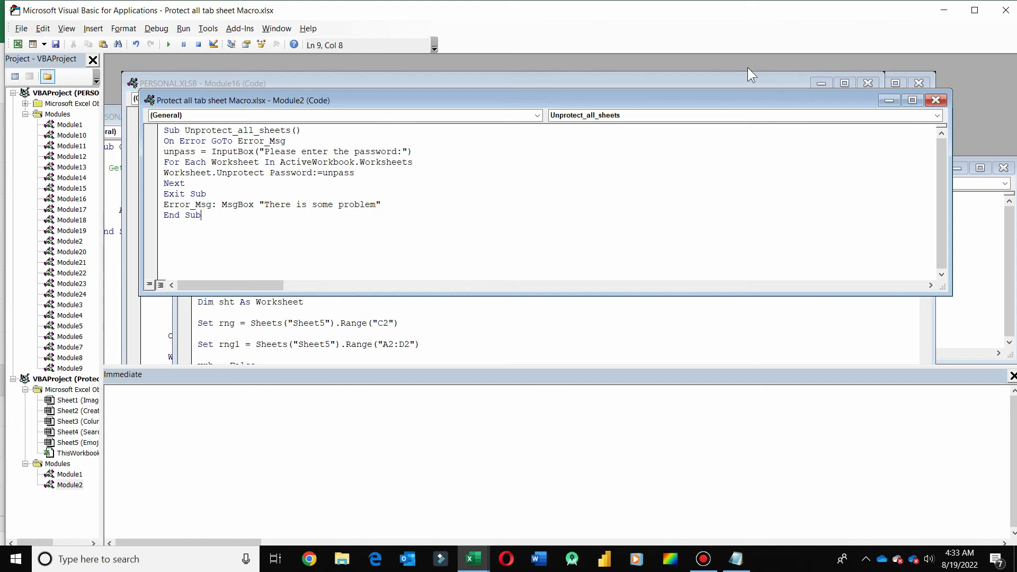
pyautogui.click(1000, 10)
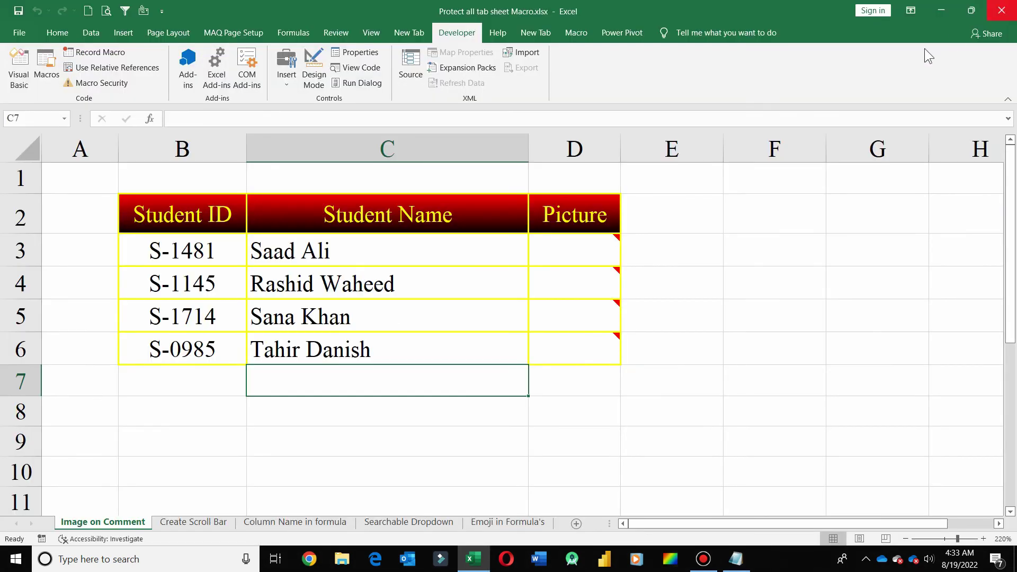
# On the Review tab, check the Create Scroll Bar sheet now accepts interaction.
pyautogui.click(336, 33)
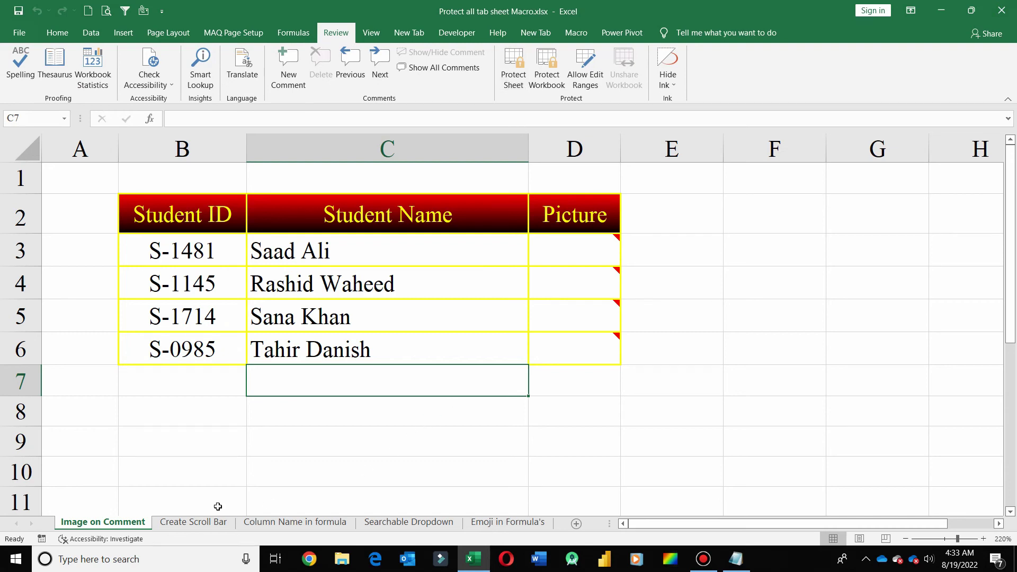
pyautogui.click(193, 521)
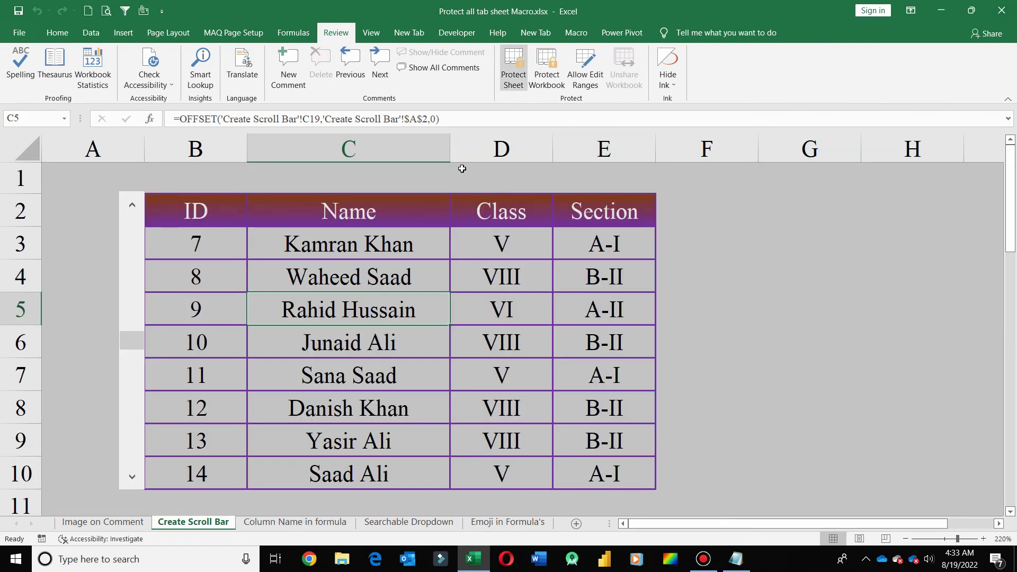
pyautogui.click(133, 206)
pyautogui.click(133, 205)
pyautogui.click(133, 206)
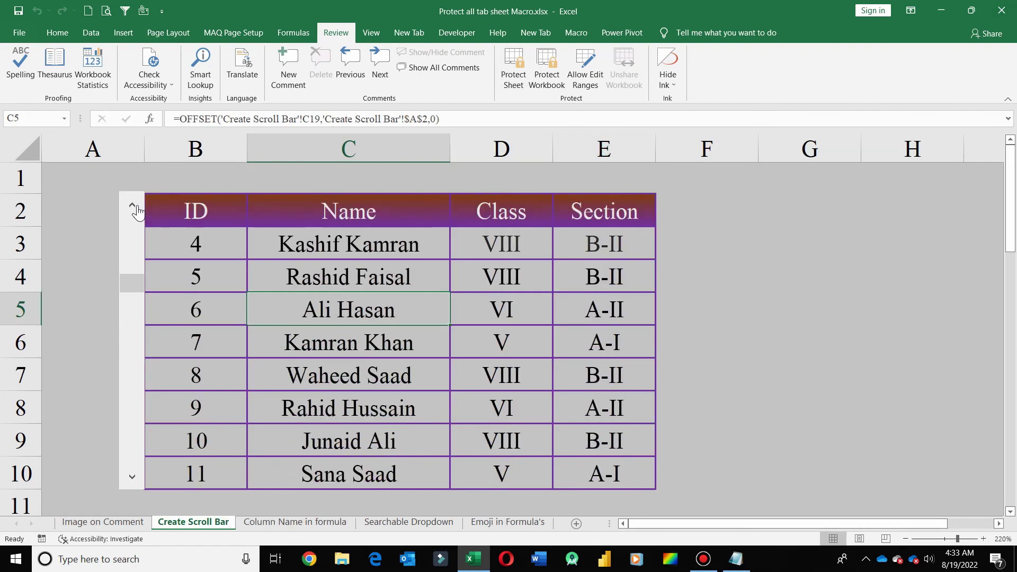
pyautogui.click(133, 205)
pyautogui.click(295, 522)
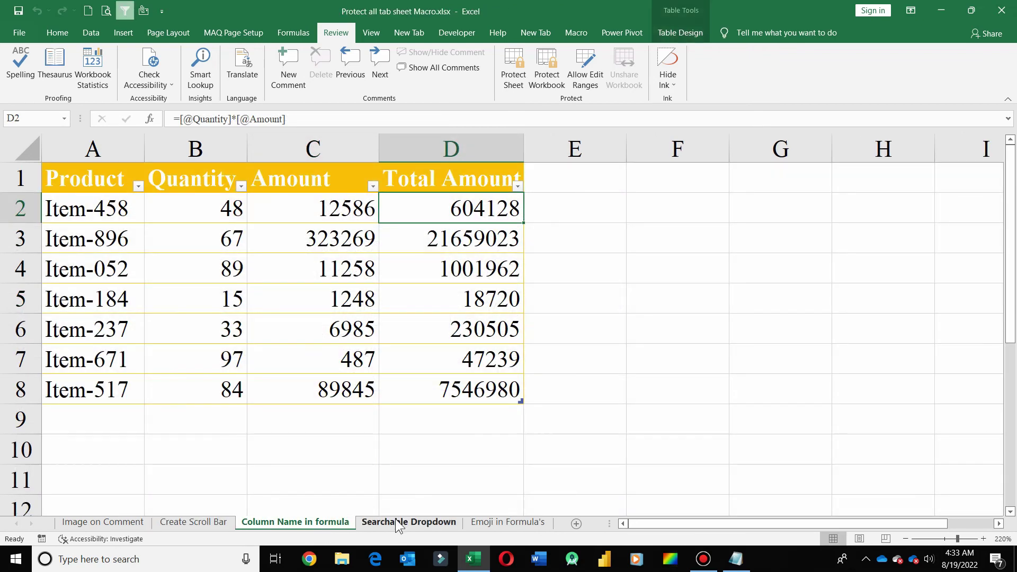
# Edit Searchable Dropdown's C3 to read 'sho' and check its suggestion list.
pyautogui.click(408, 522)
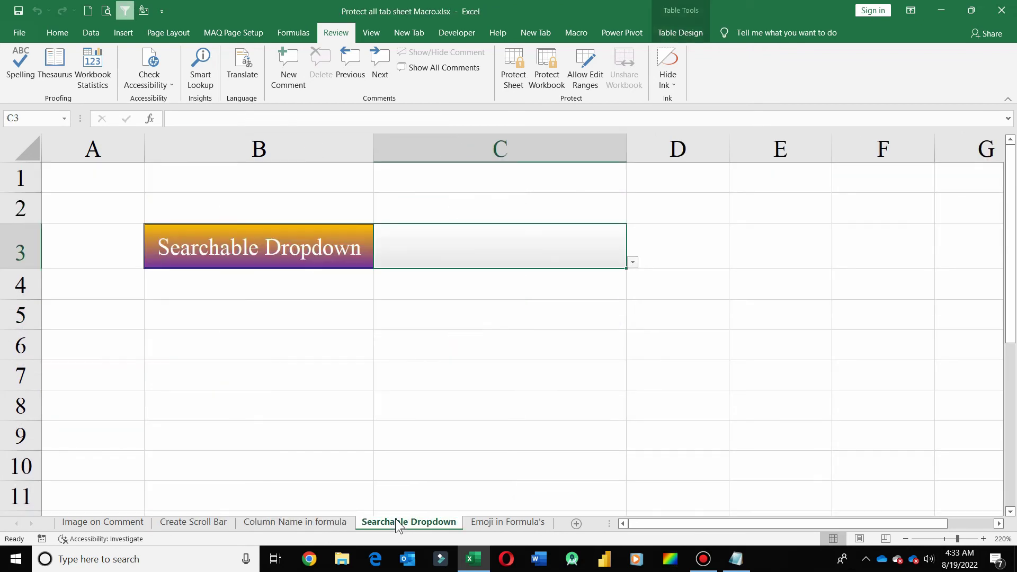
pyautogui.doubleClick(561, 257)
pyautogui.write('ho')
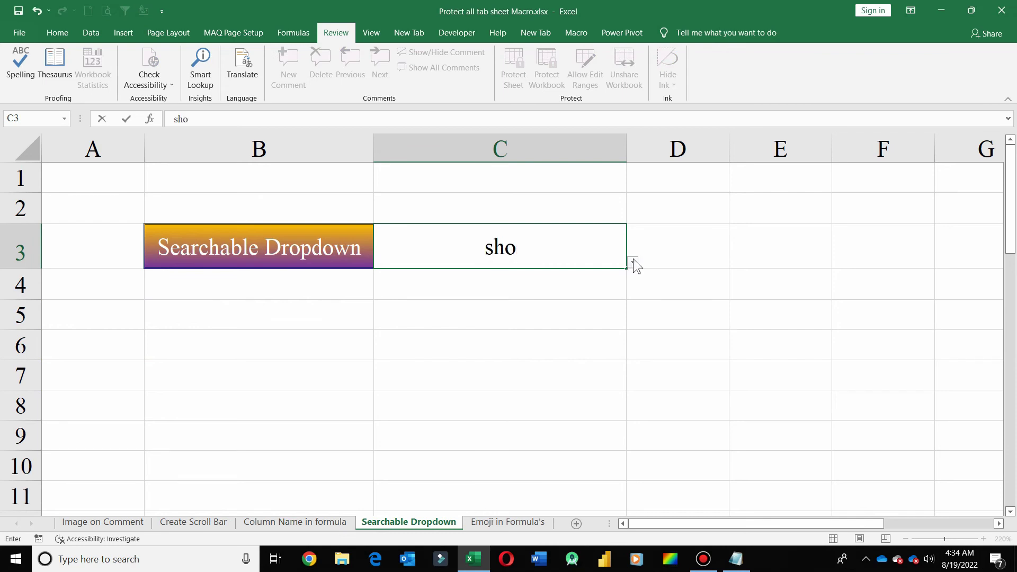
pyautogui.click(632, 262)
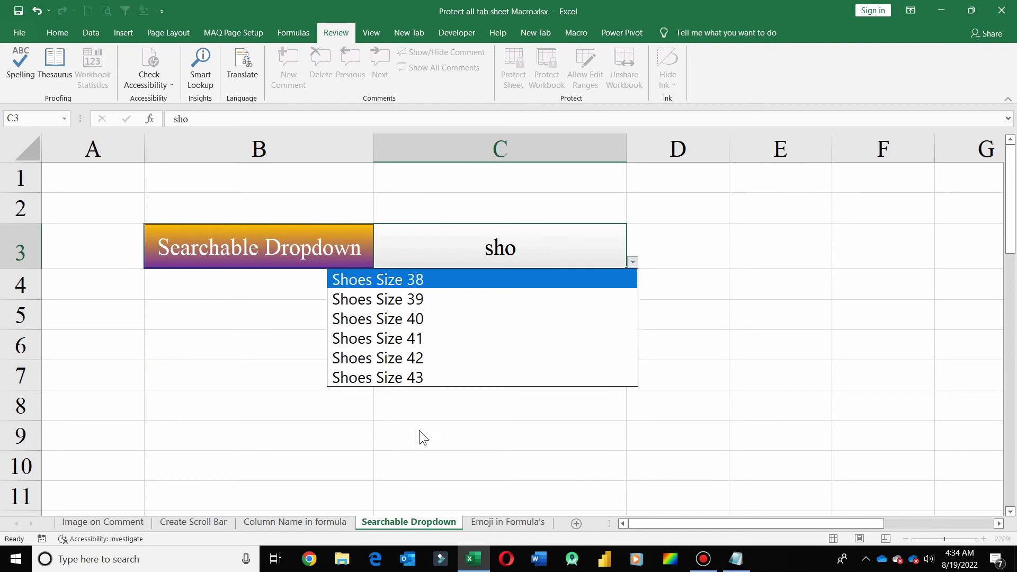
pyautogui.click(696, 348)
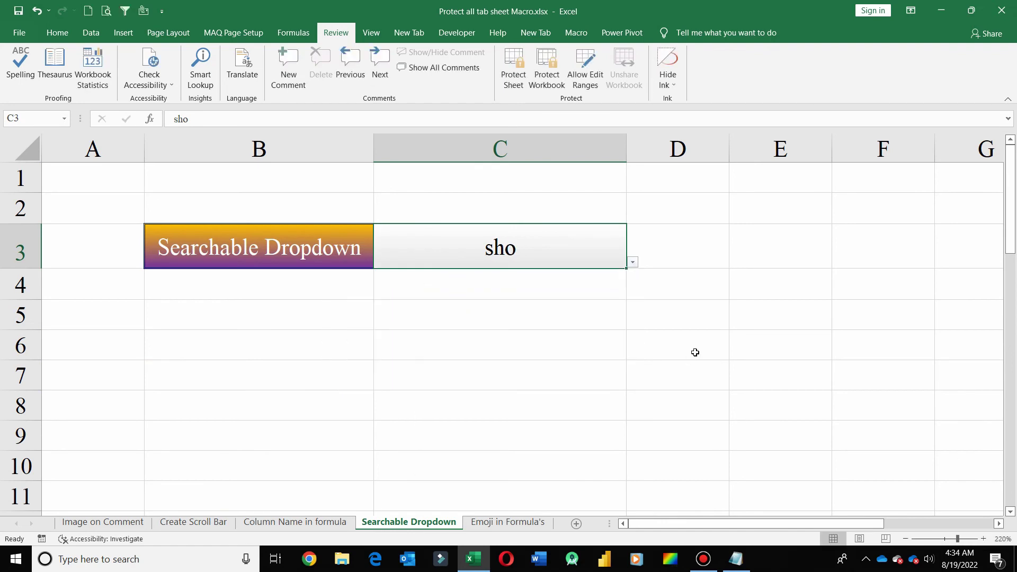
# Change B4 on Emoji in Formula's from 15 to 85.
pyautogui.click(532, 523)
pyautogui.press('F2')
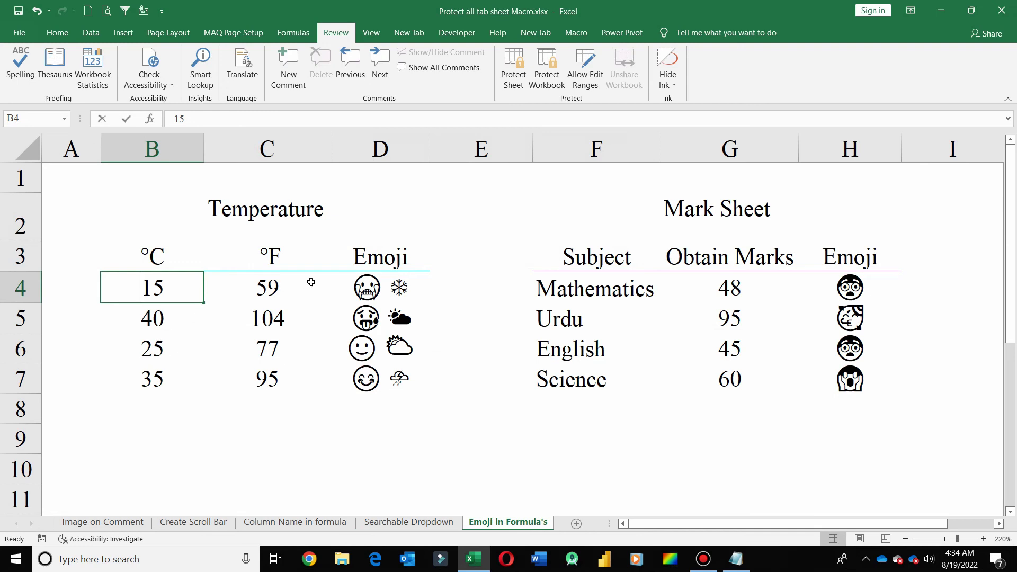
pyautogui.press('Delete')
pyautogui.write('8')
pyautogui.press('Return')
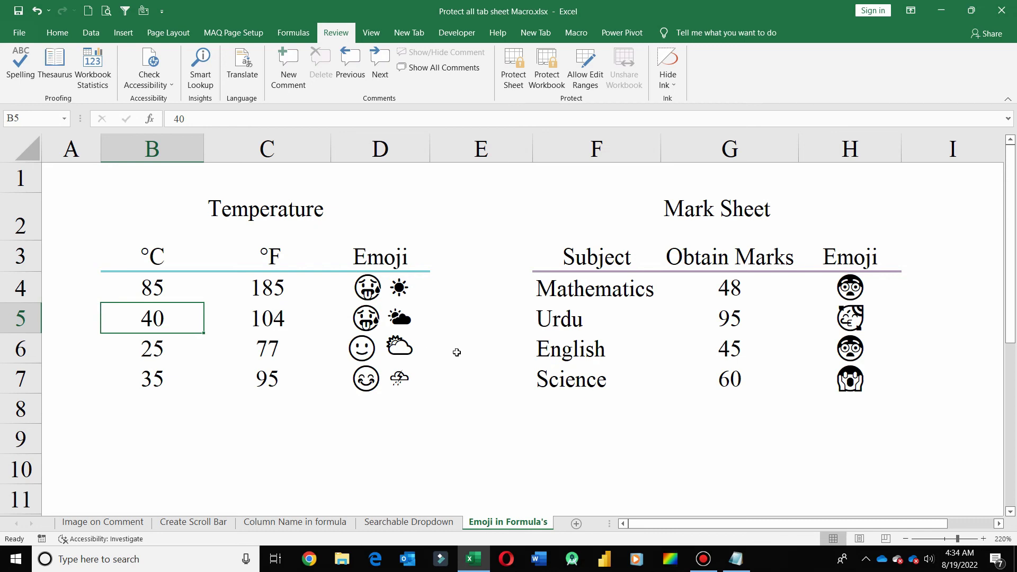
# Minimise Excel and then Notepad to show the desktop.
pyautogui.click(945, 12)
pyautogui.click(731, 175)
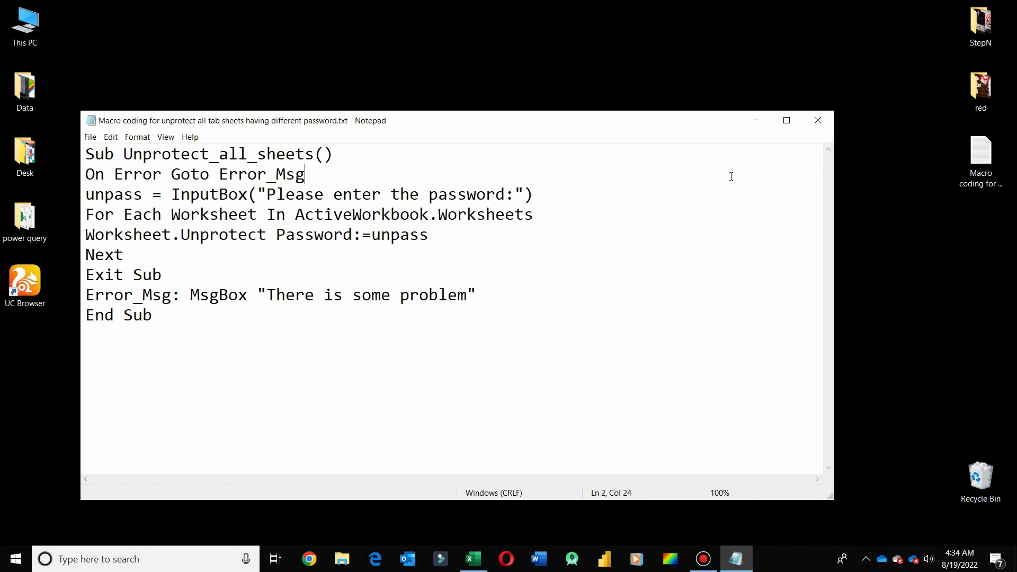
pyautogui.click(756, 121)
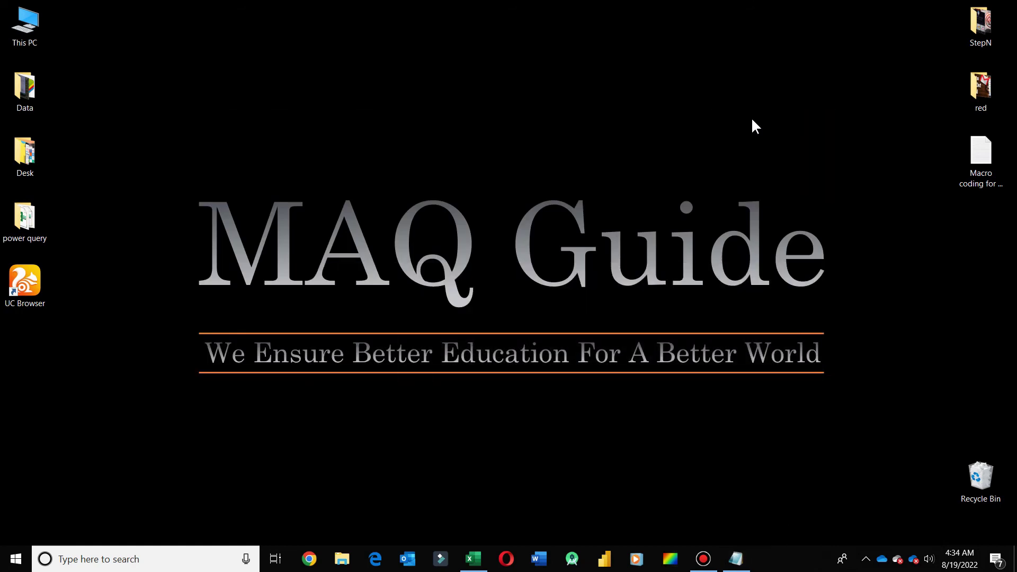